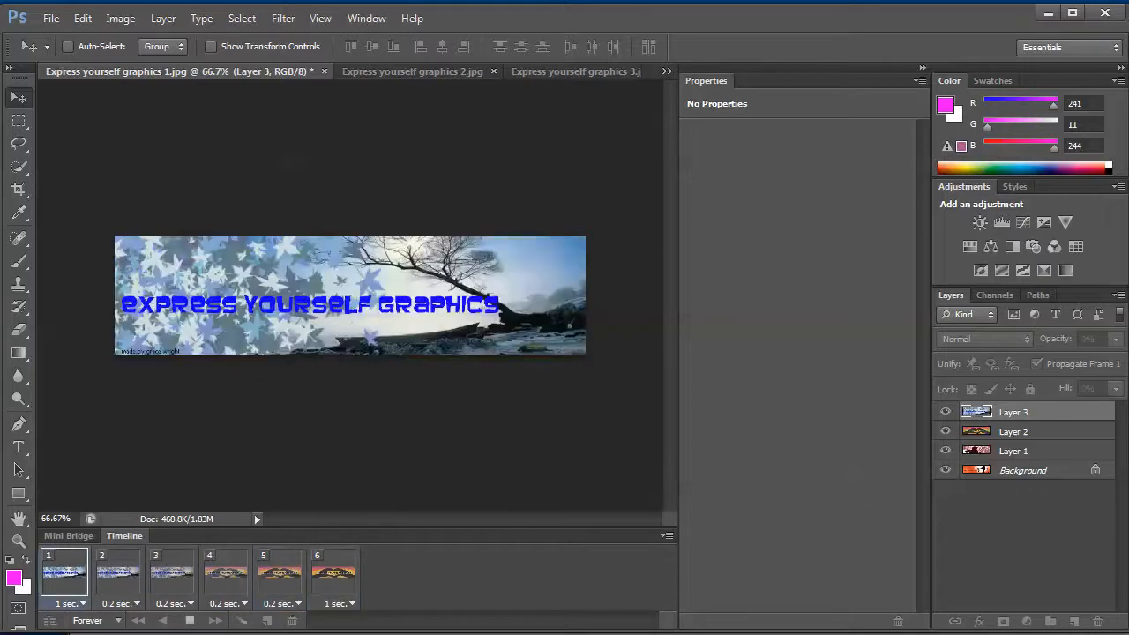
Step: Toggle Layer 3's visibility off and on to compare the top image with the layer beneath it
key(alt+Tab)
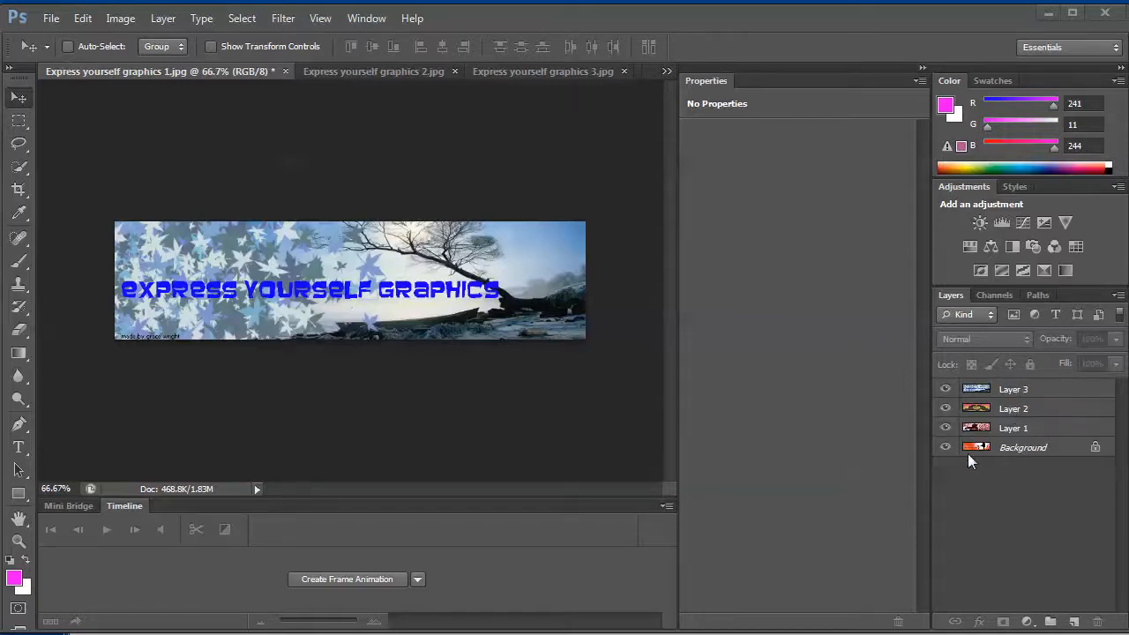
click(945, 389)
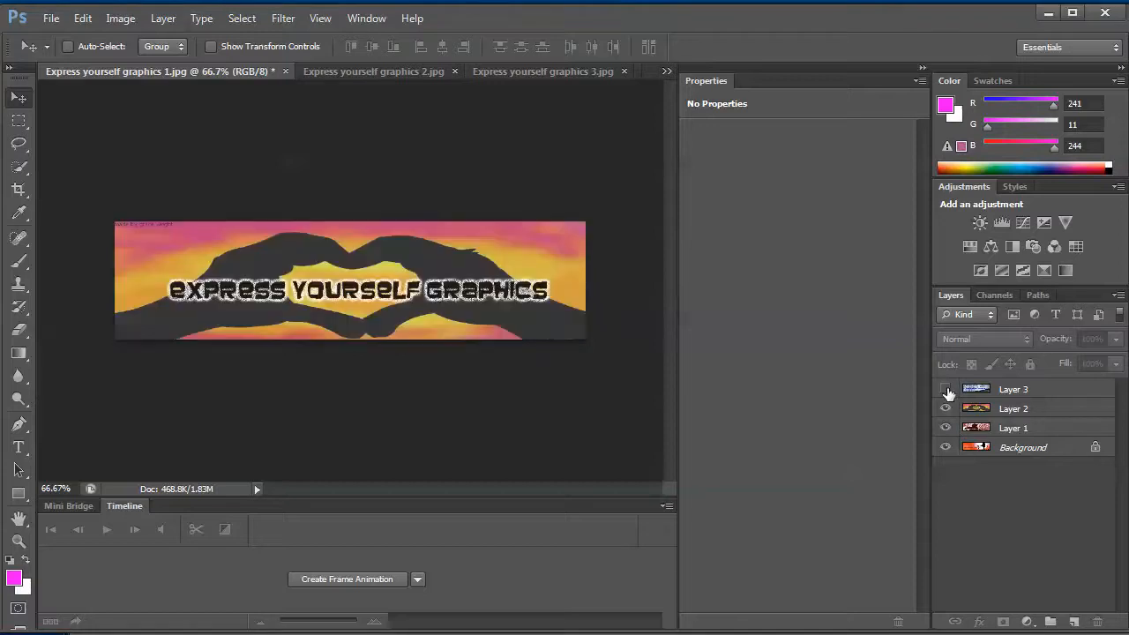
click(946, 389)
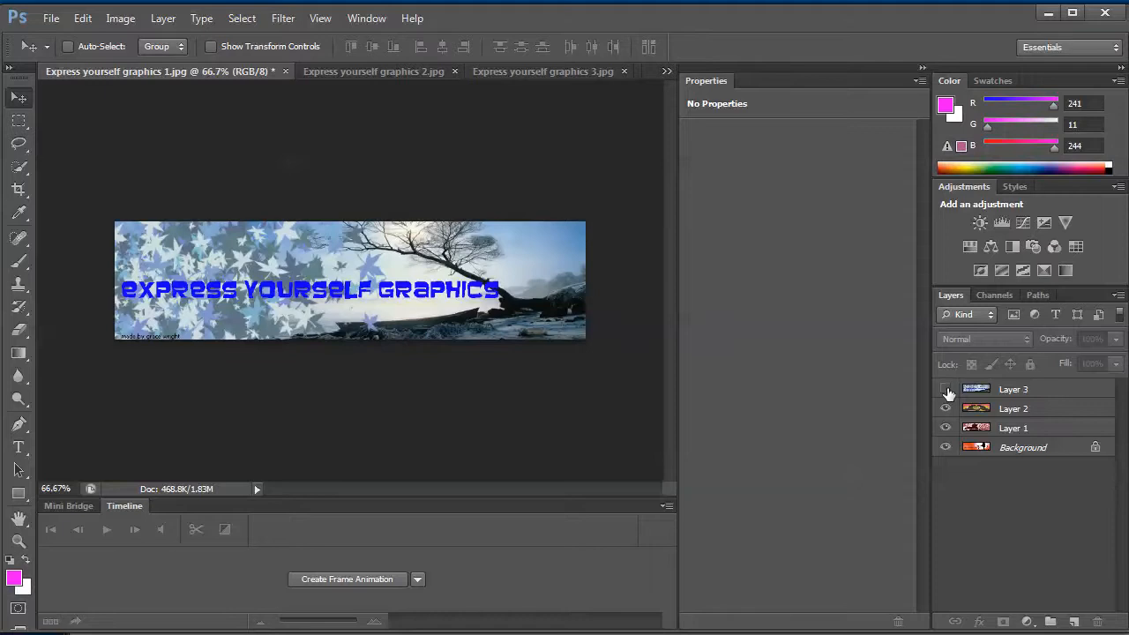
click(946, 389)
click(946, 389)
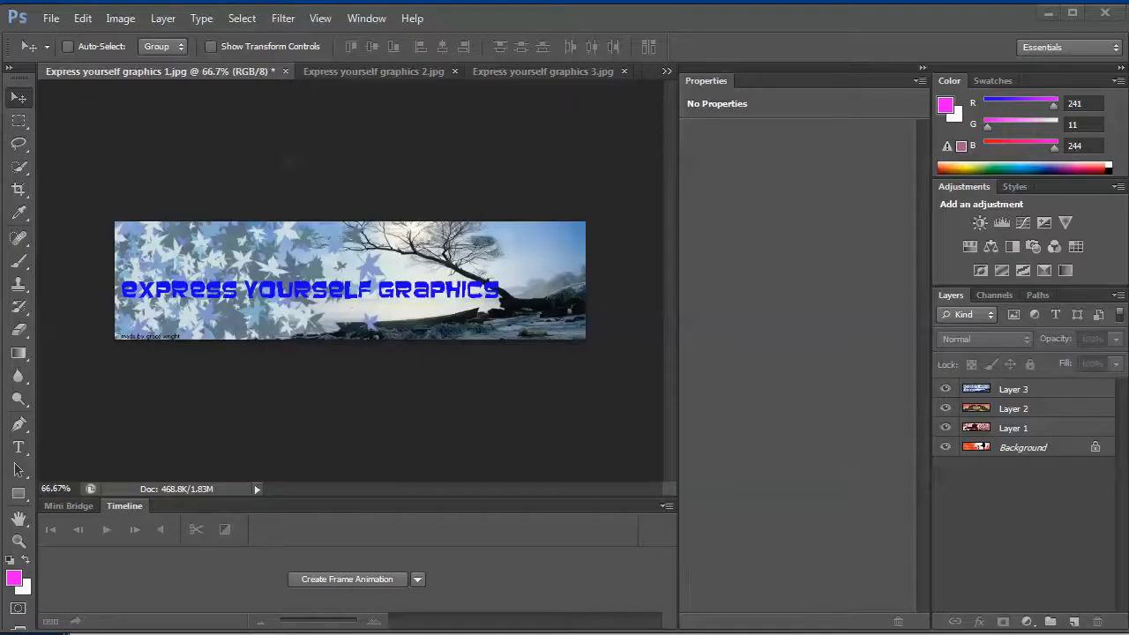
Step: Create a frame animation from the banner document and set the first frame's delay to 0.2 seconds
click(347, 579)
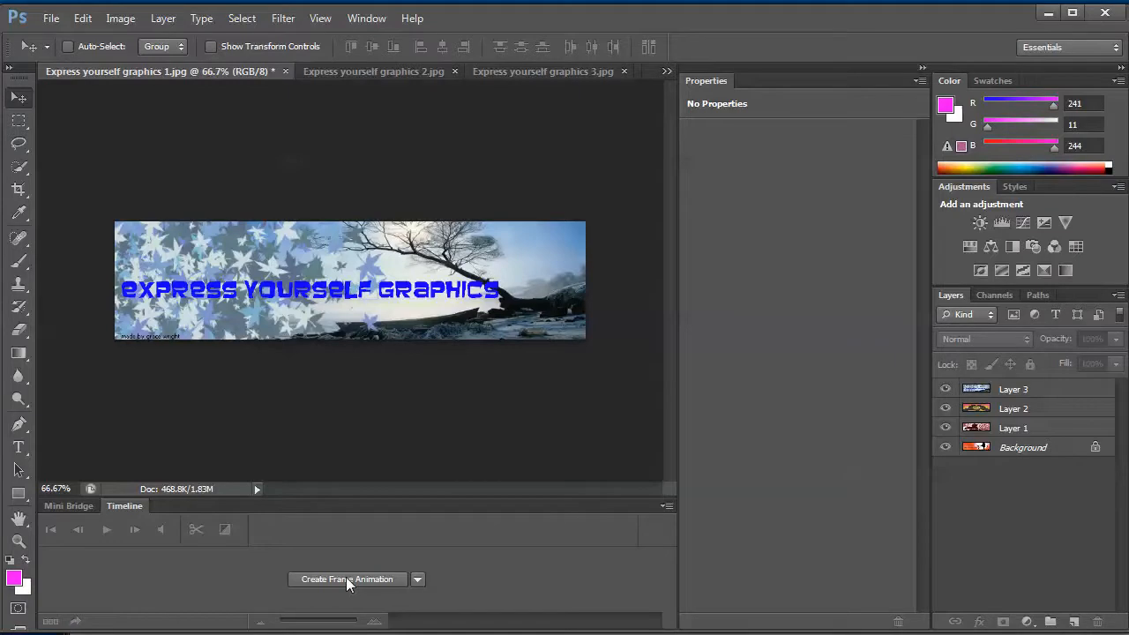
click(346, 579)
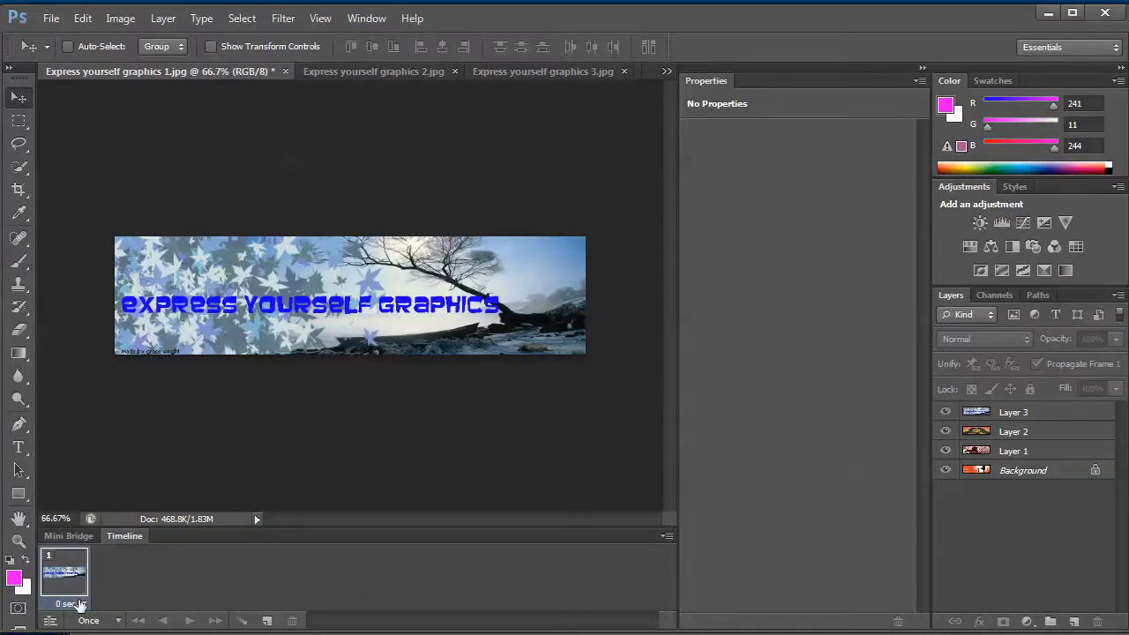
click(83, 604)
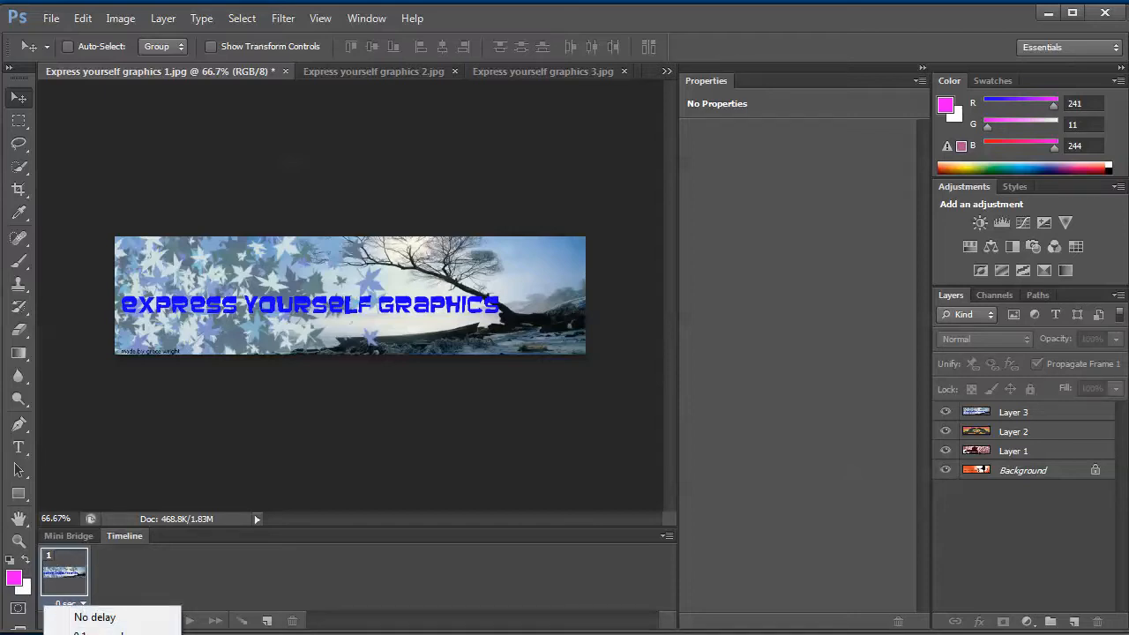
click(92, 634)
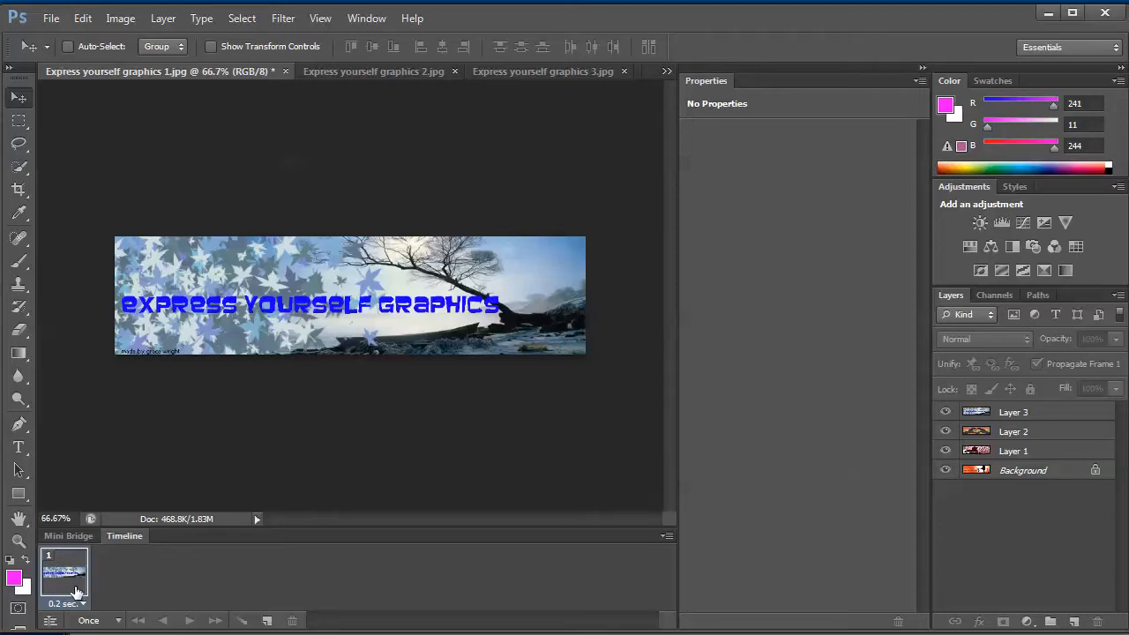
Step: Duplicate the selected animation frame five times to make six frames in total
click(267, 623)
click(267, 623)
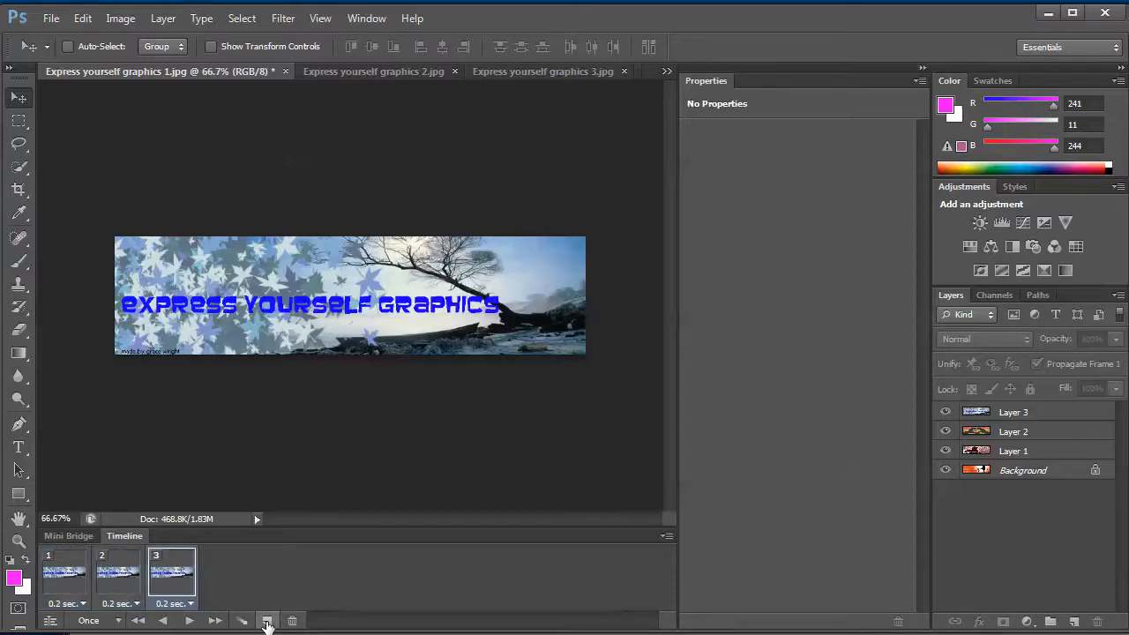
click(267, 623)
click(267, 623)
click(267, 623)
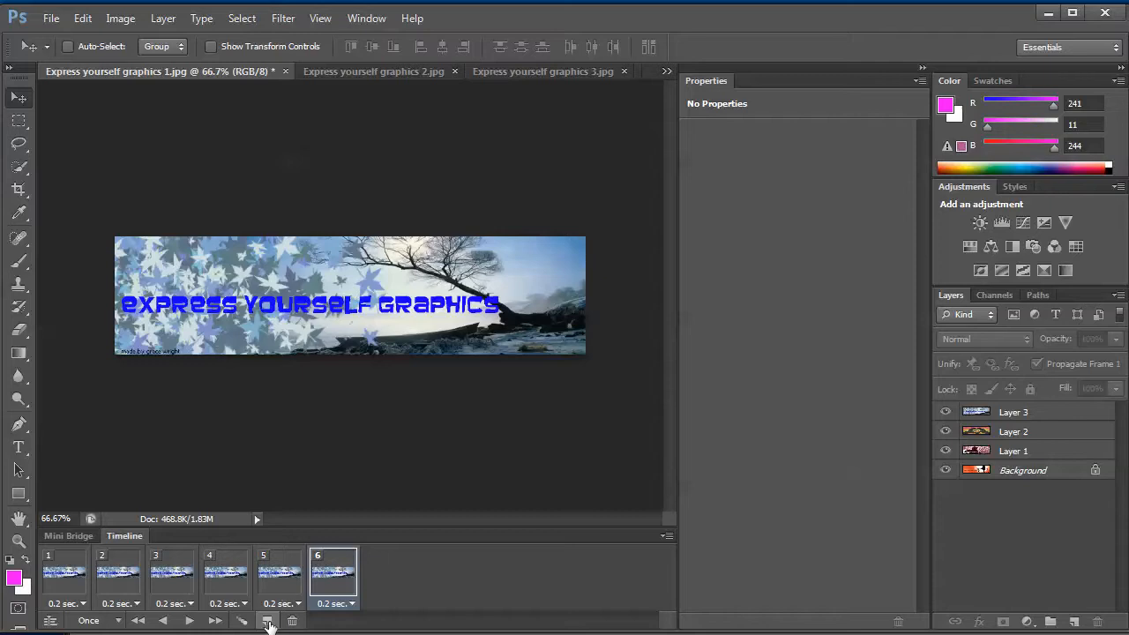
Step: Set Layer 3's opacity to 80% in frame 2, leaving frame 1 at full opacity
key(alt+Tab)
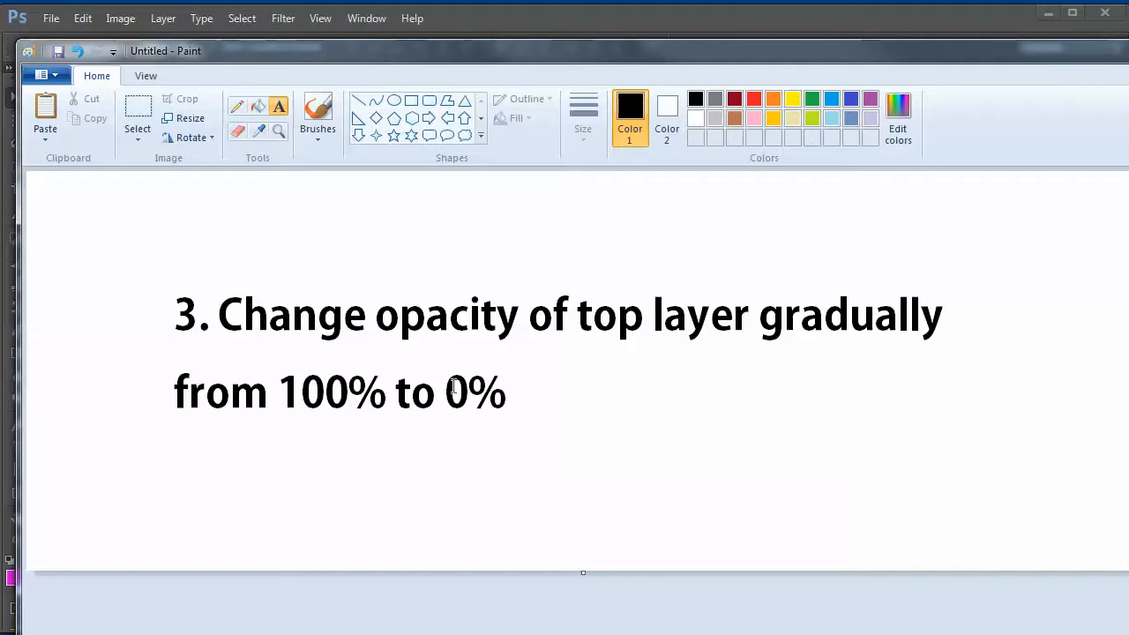
click(672, 19)
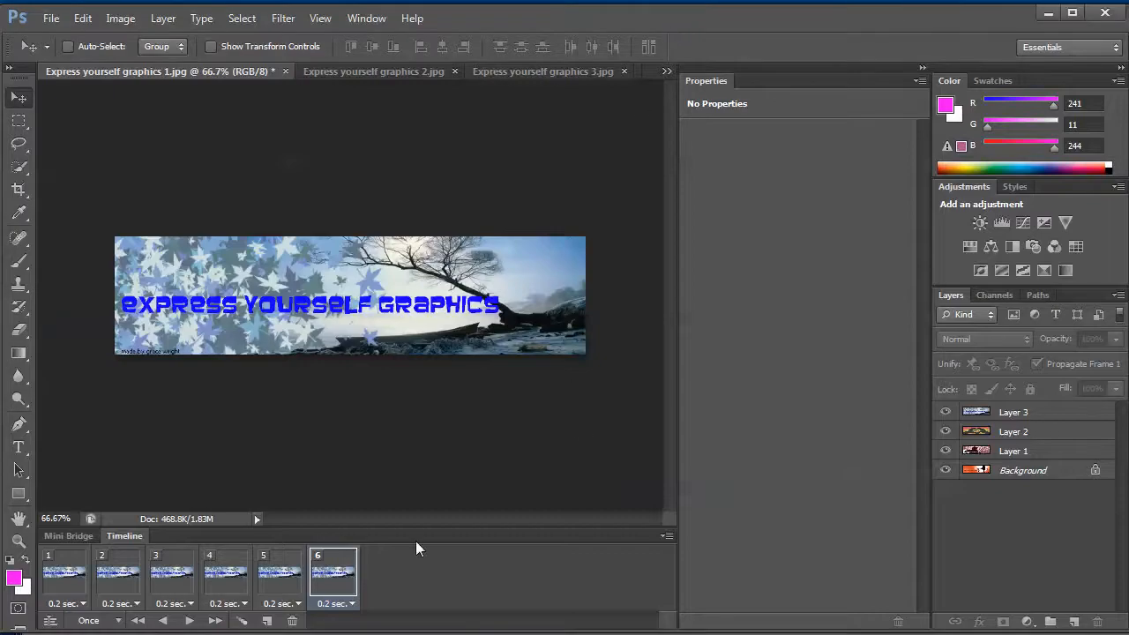
click(78, 589)
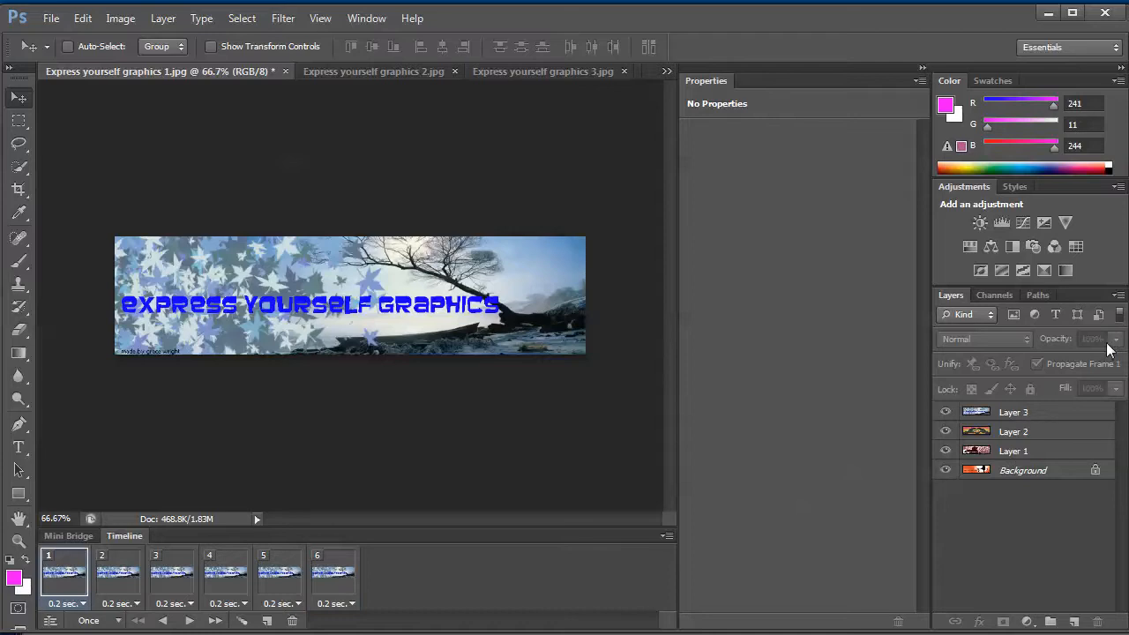
click(1038, 416)
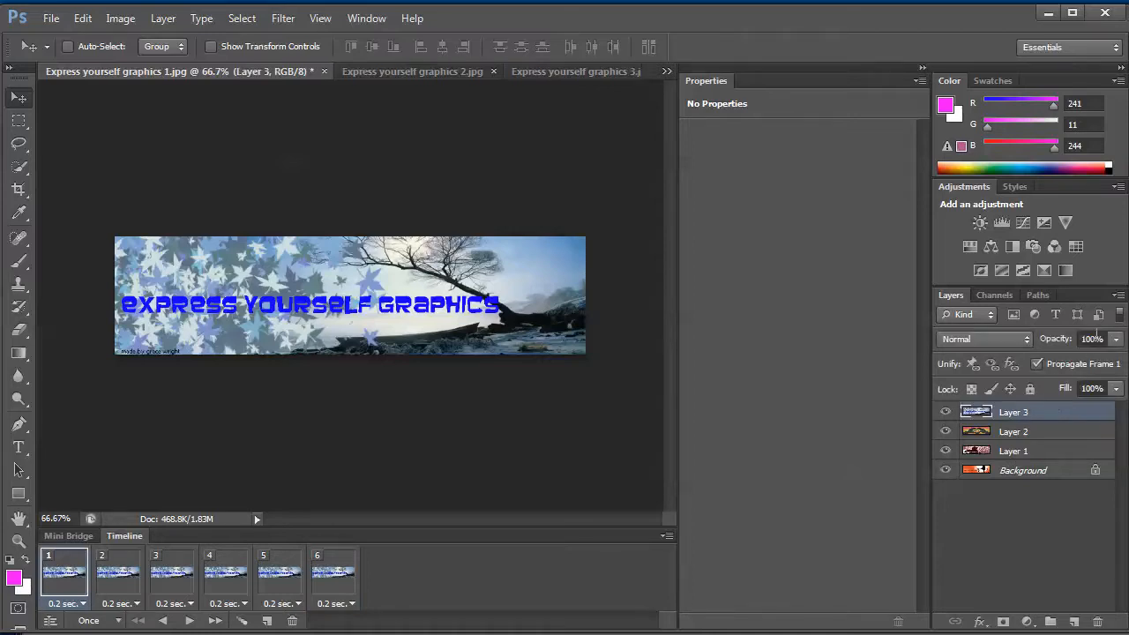
click(129, 576)
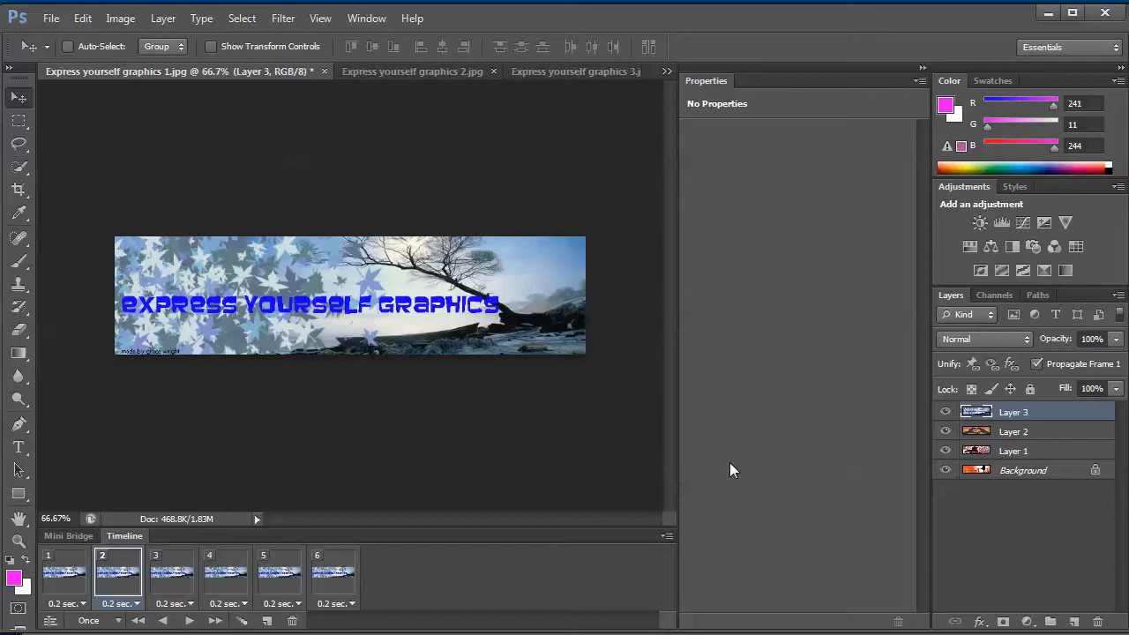
click(1116, 339)
drag(1115, 364, 1094, 367)
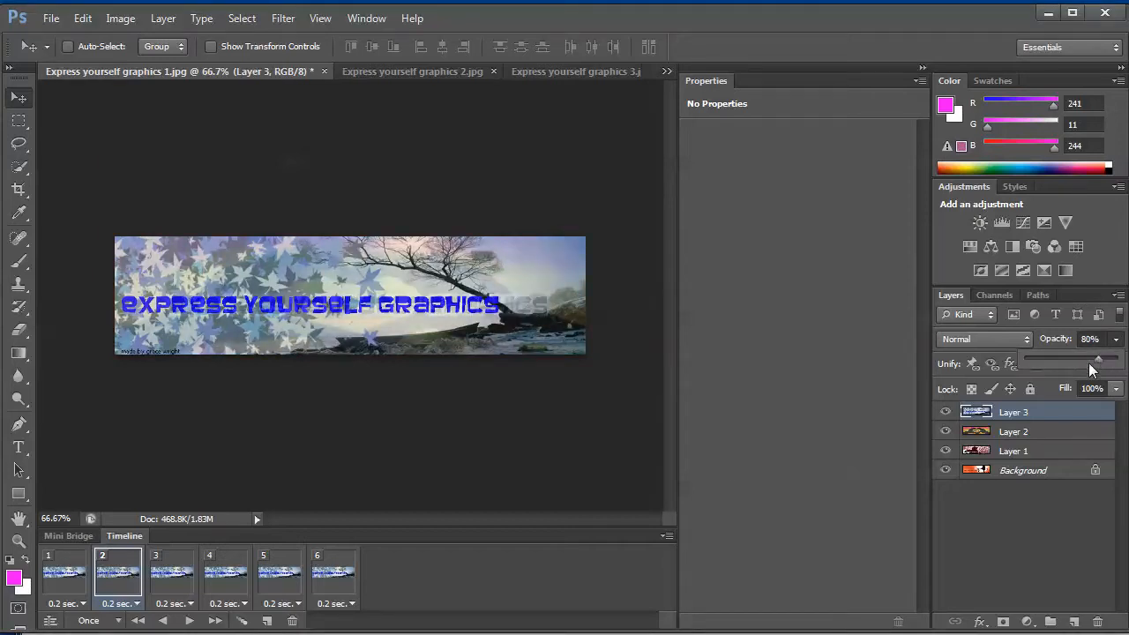
Step: Lower Layer 3's opacity to 59% in frame 3 and to 28% in frame 4
click(175, 578)
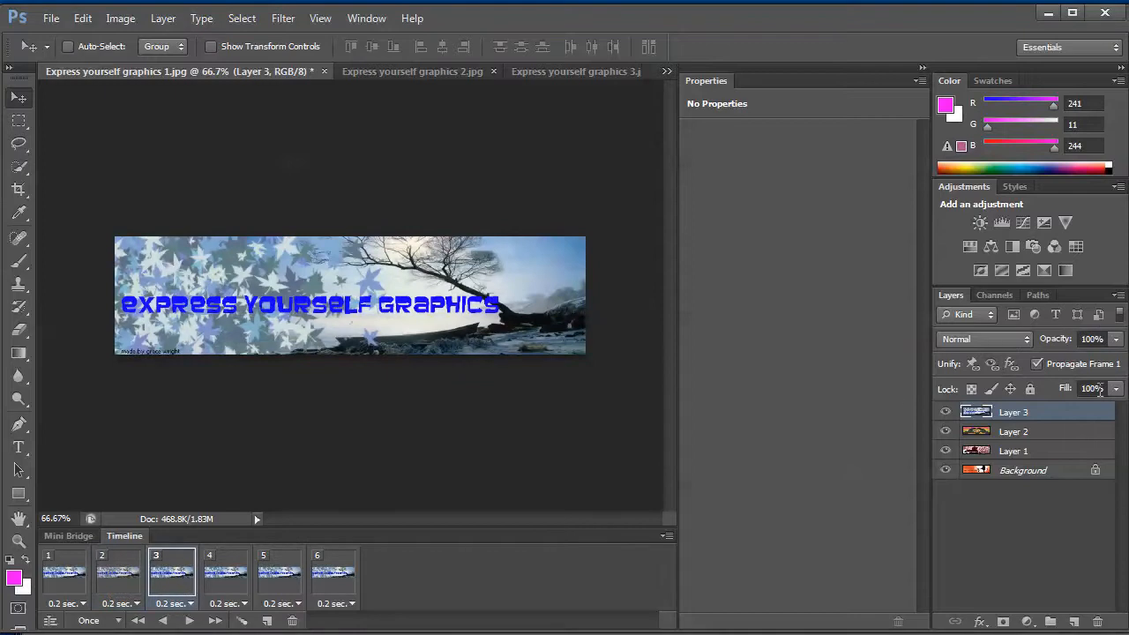
click(1117, 345)
drag(1117, 361, 1079, 358)
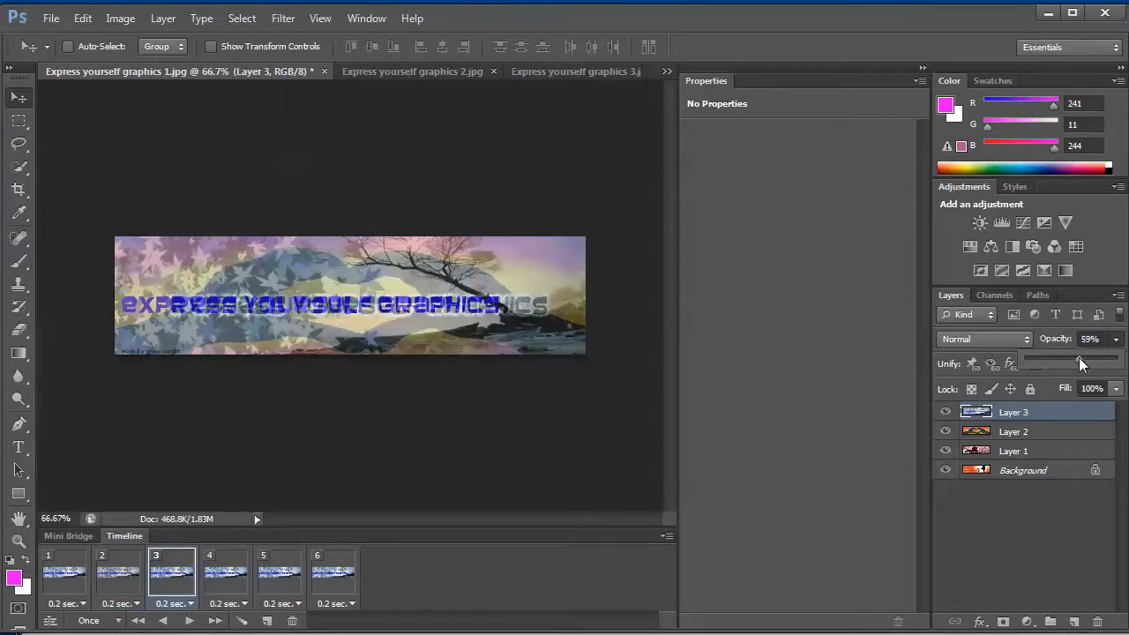
click(237, 578)
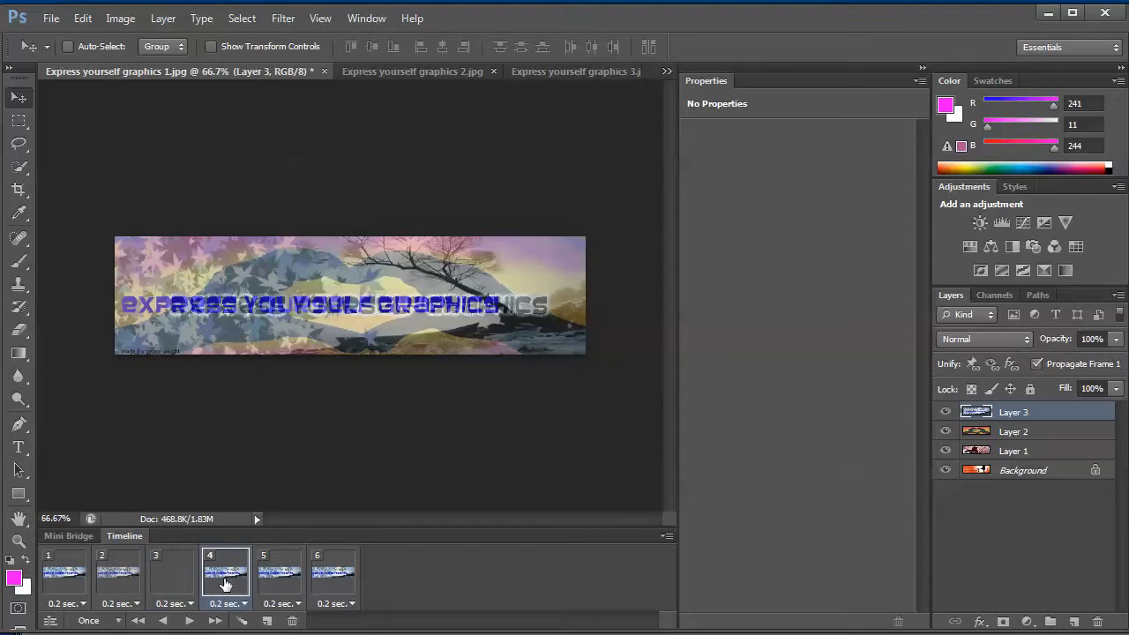
click(1118, 345)
drag(1117, 362, 1052, 358)
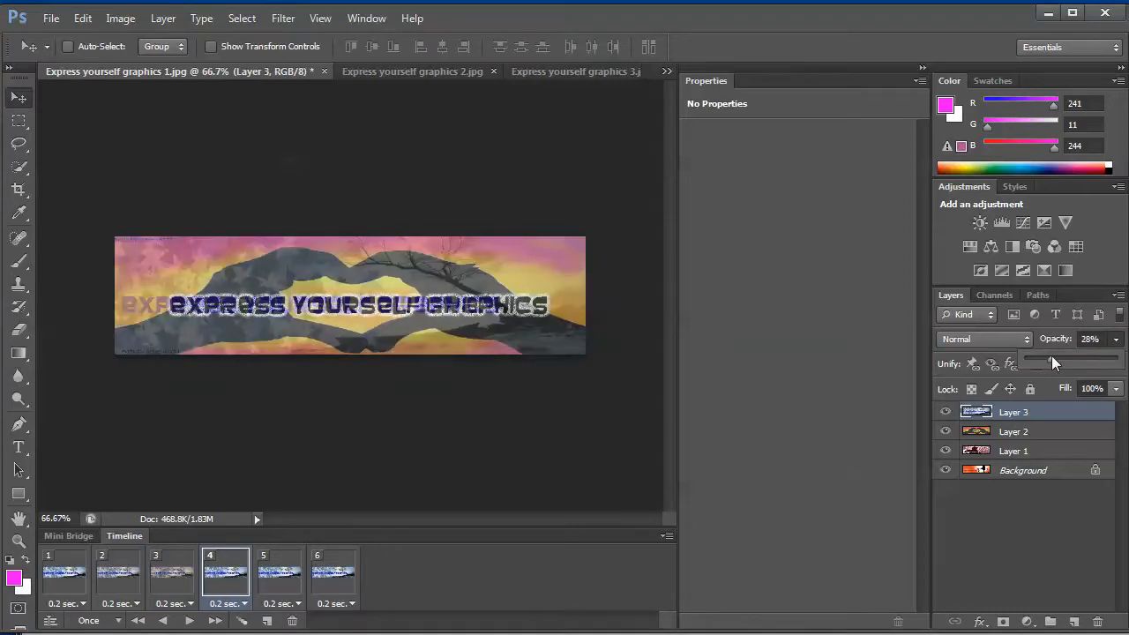
Step: Lower Layer 3's opacity to 10% in frame 5 and to 0% in frame 6
click(296, 585)
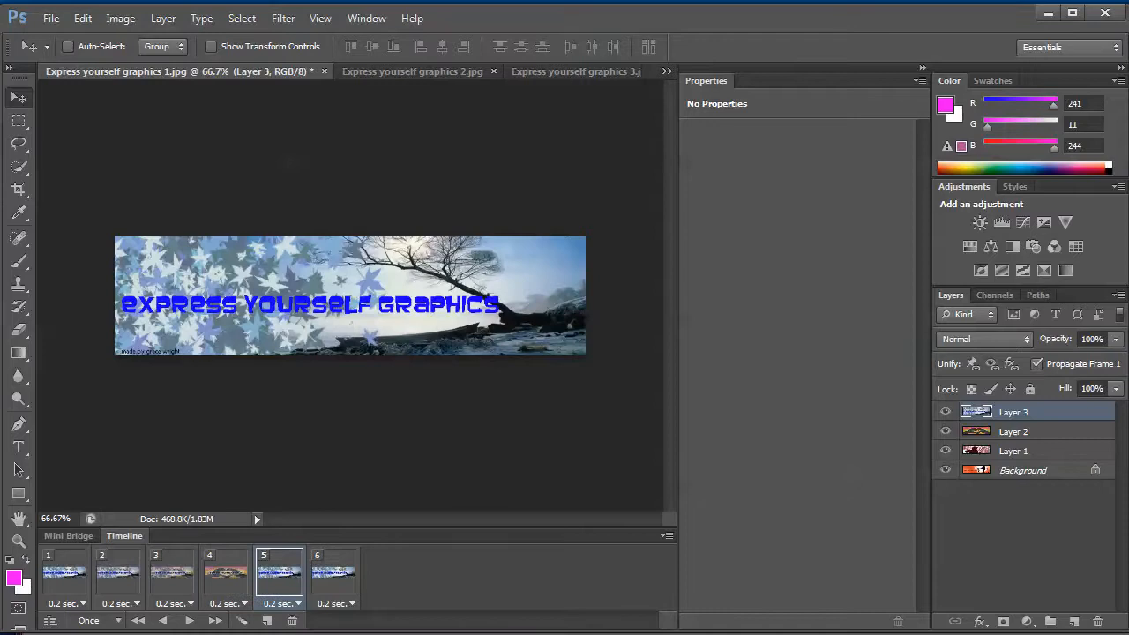
click(1116, 341)
drag(1118, 362, 1035, 361)
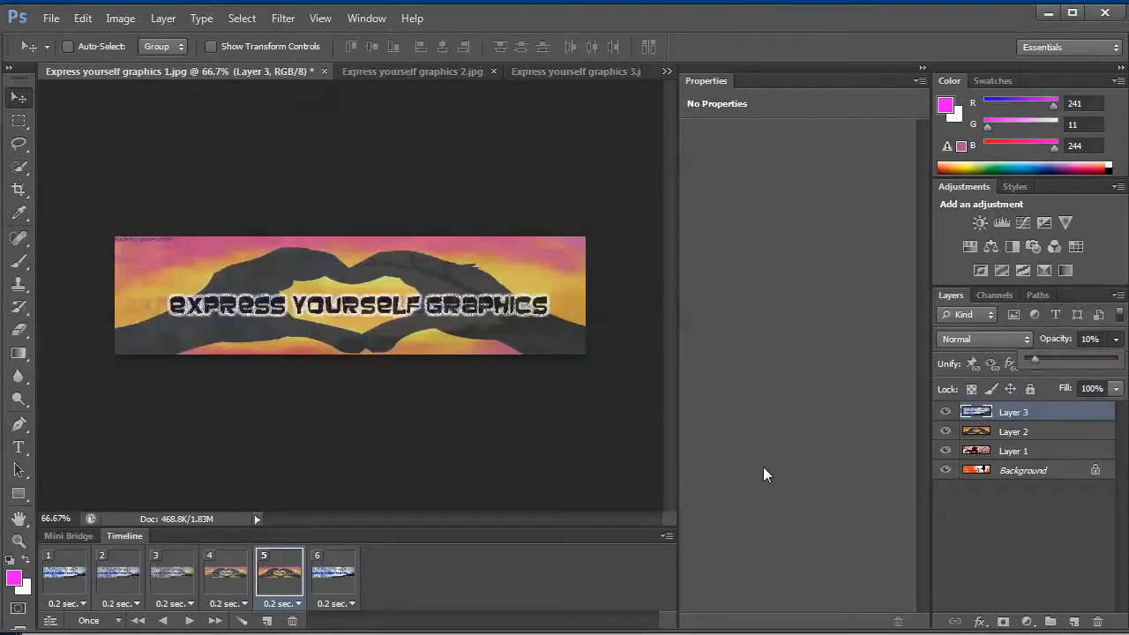
click(353, 587)
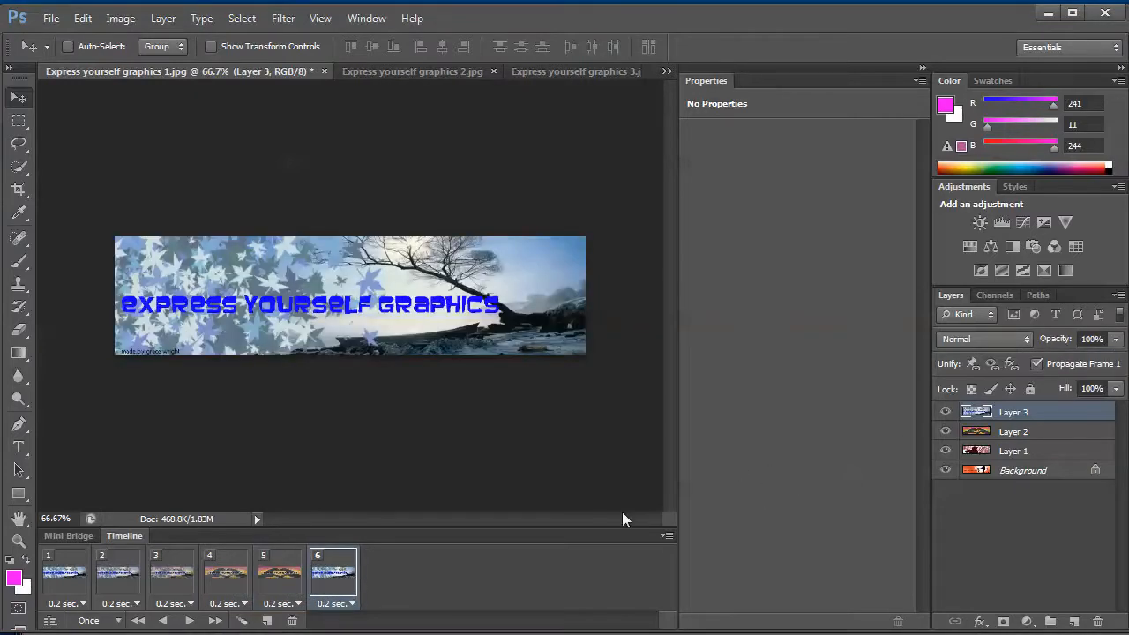
click(1116, 341)
drag(1117, 361, 1017, 363)
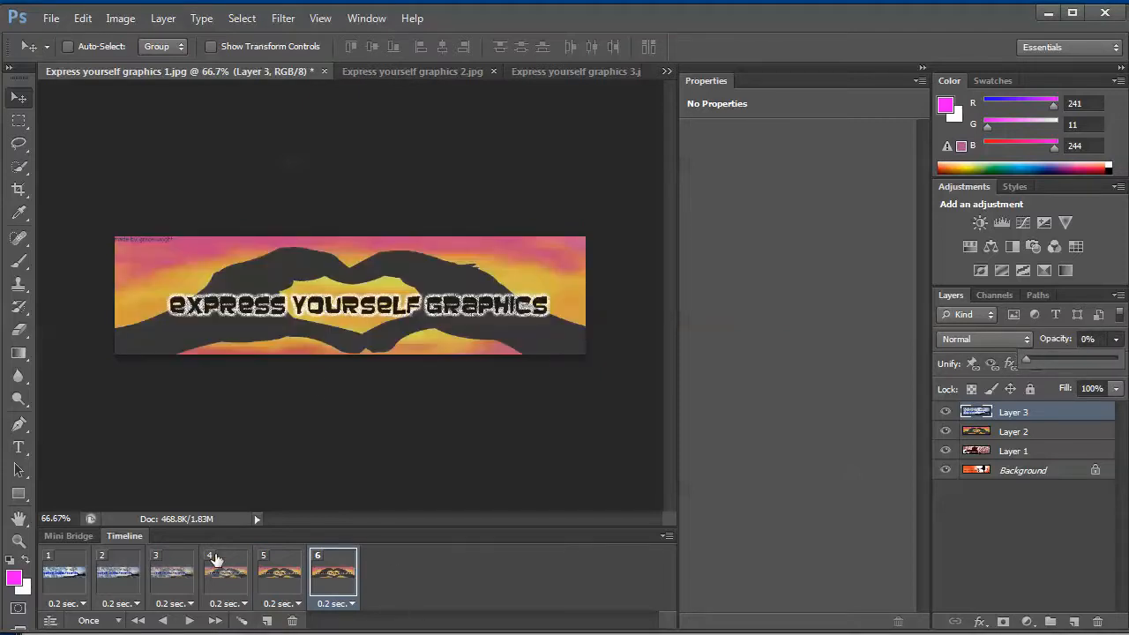
Step: Set the animation to loop Forever, and play it to preview the fade before stopping it
click(117, 622)
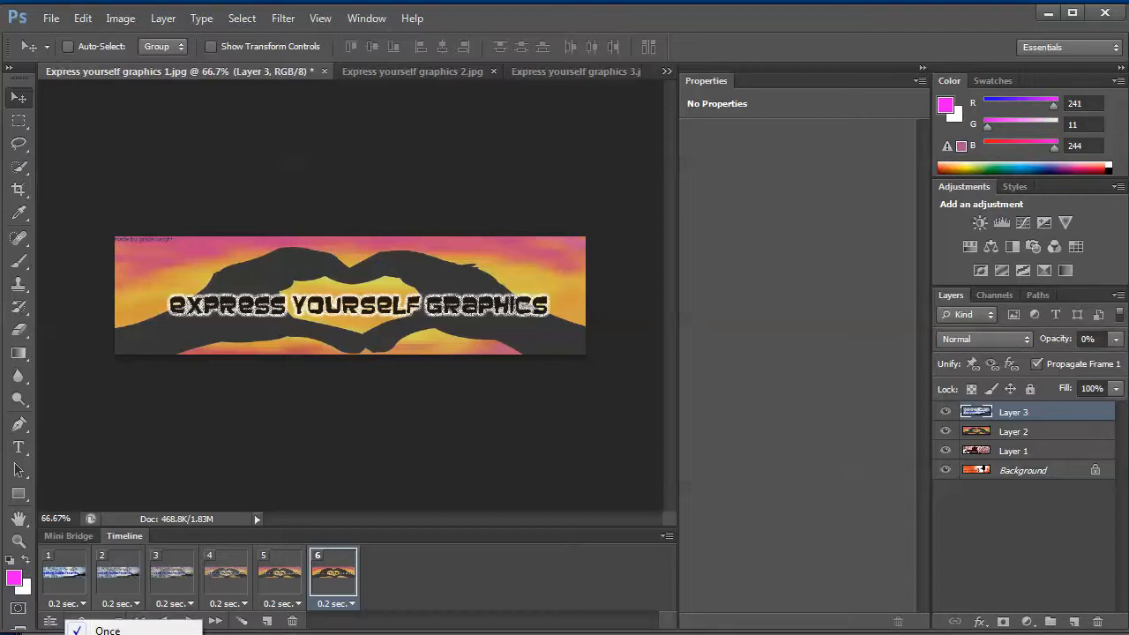
click(107, 634)
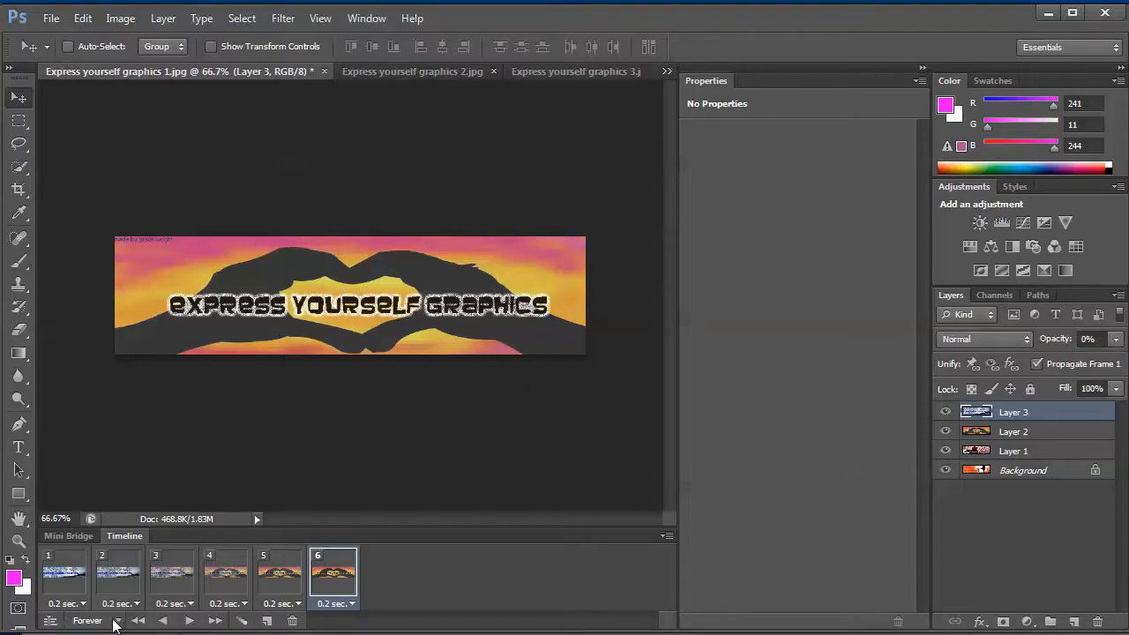
click(190, 621)
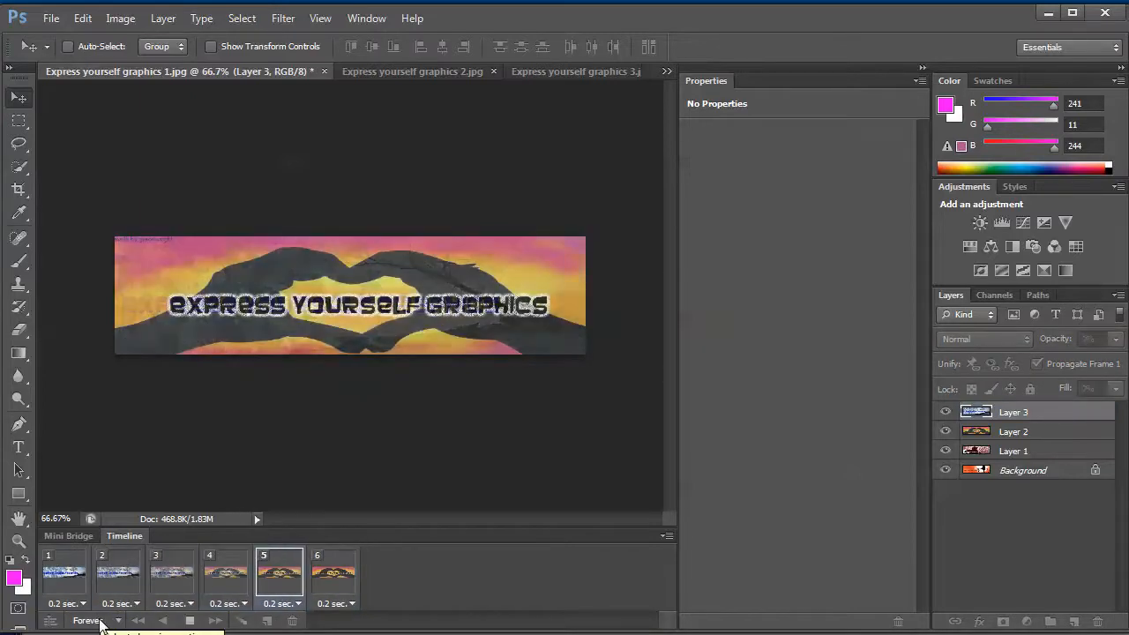
key(space)
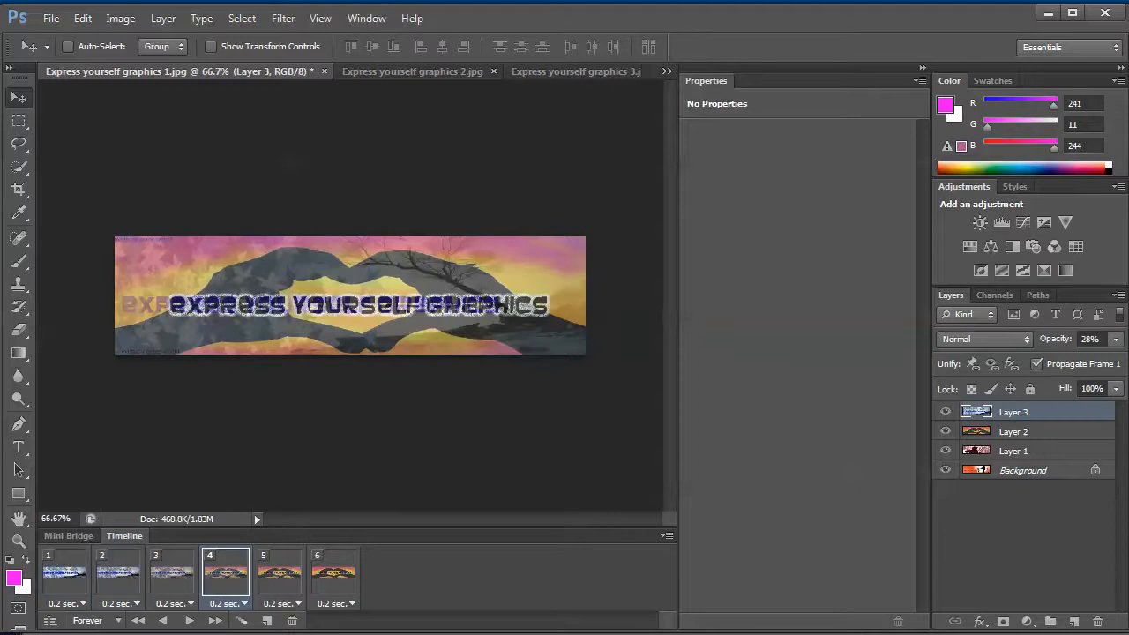
Step: Set the delay of frame 6 and frame 1 to 1 second each
click(351, 603)
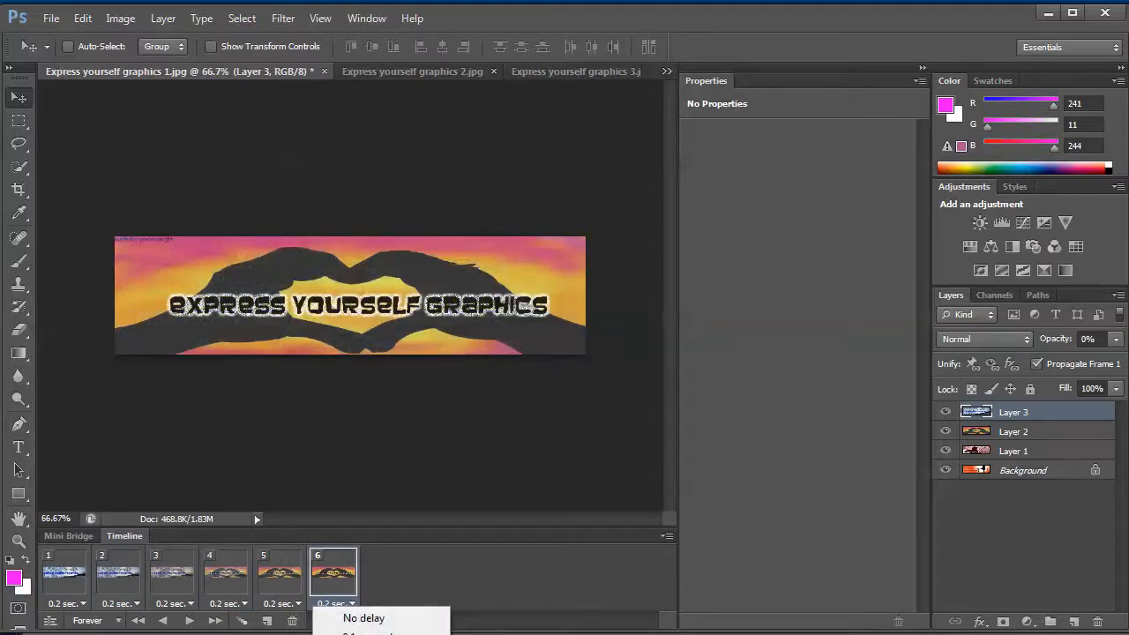
click(360, 634)
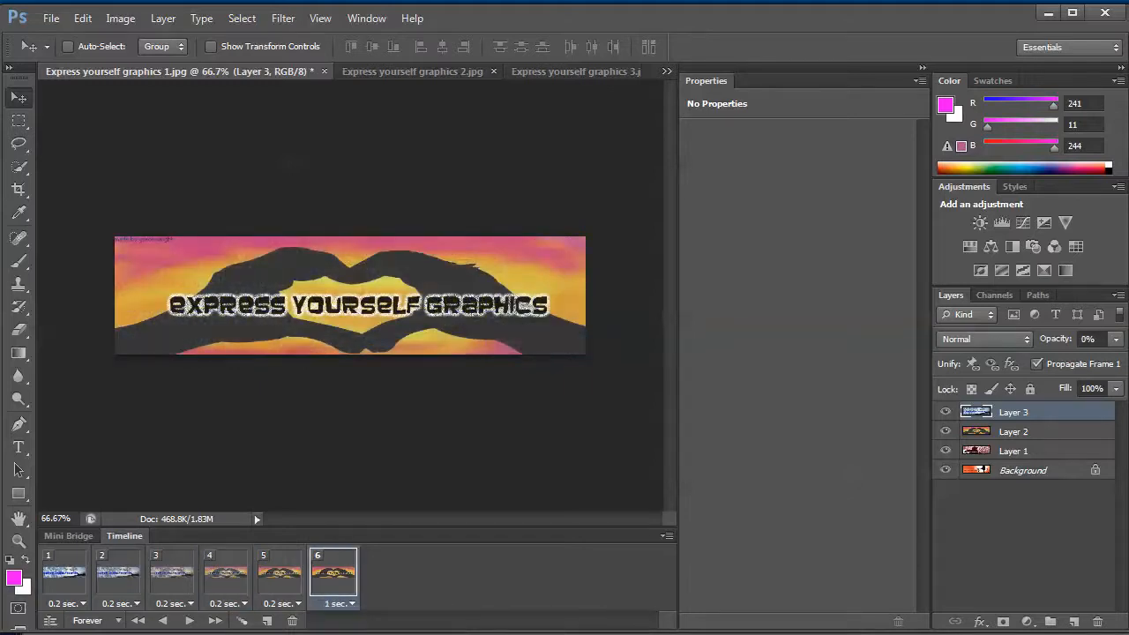
click(83, 604)
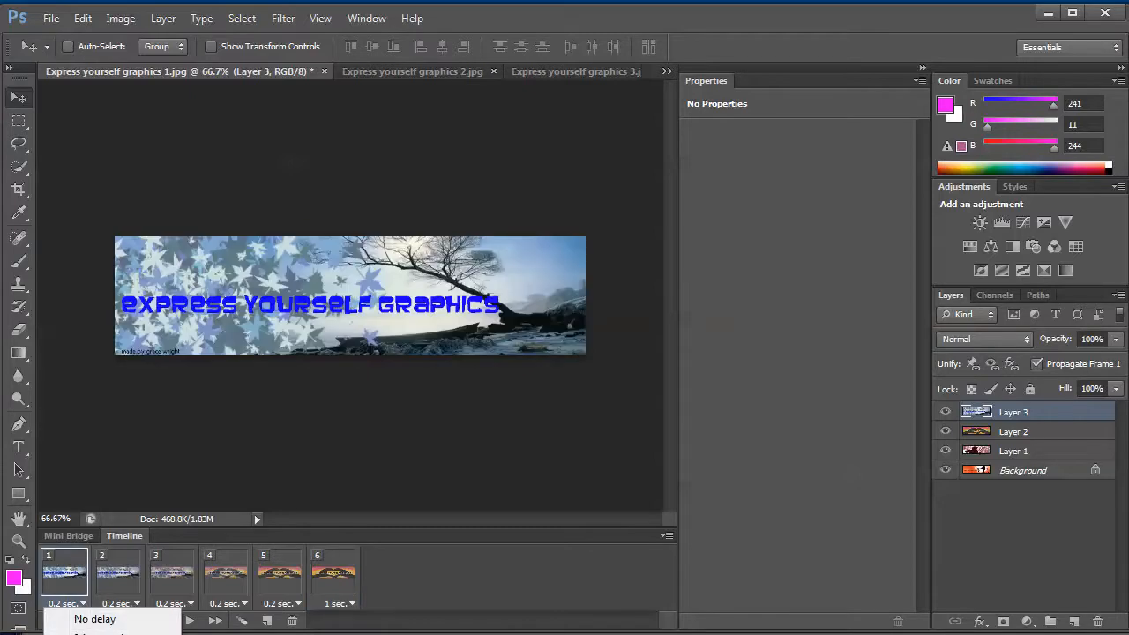
click(88, 634)
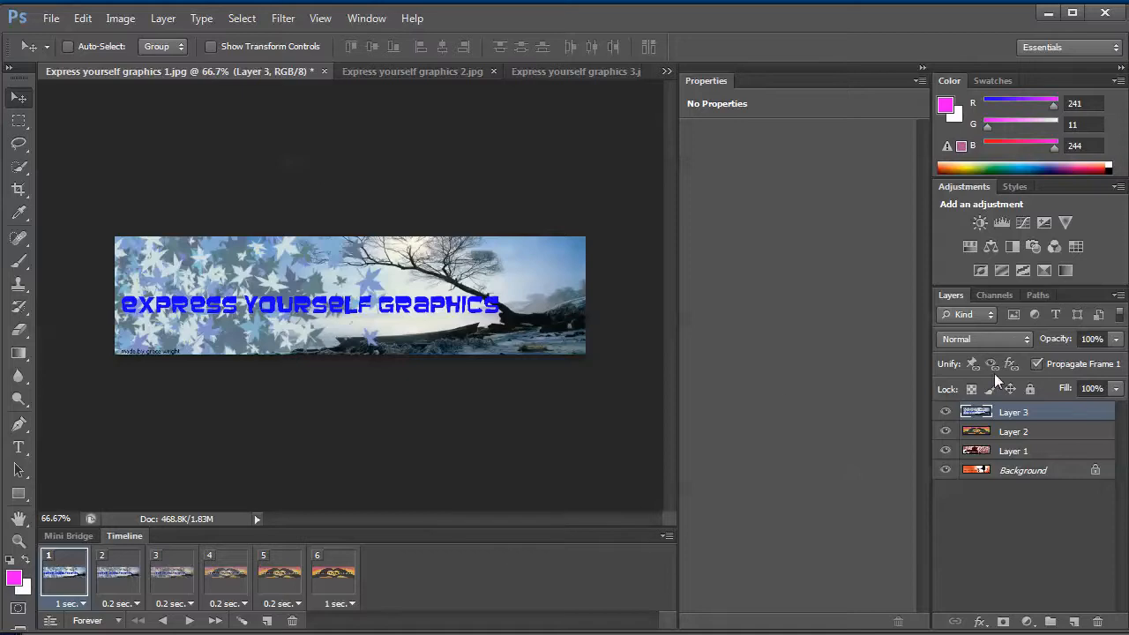
Step: Review the Save for Web GIF settings and the available formats for saving the optimized file, and leave without saving
click(51, 18)
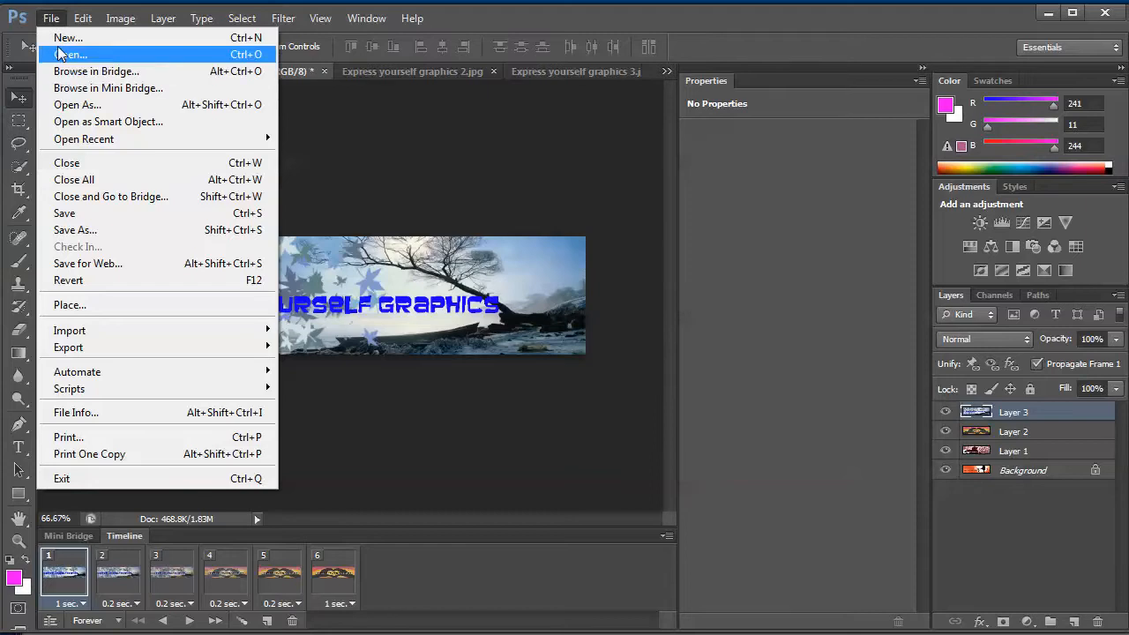
click(93, 263)
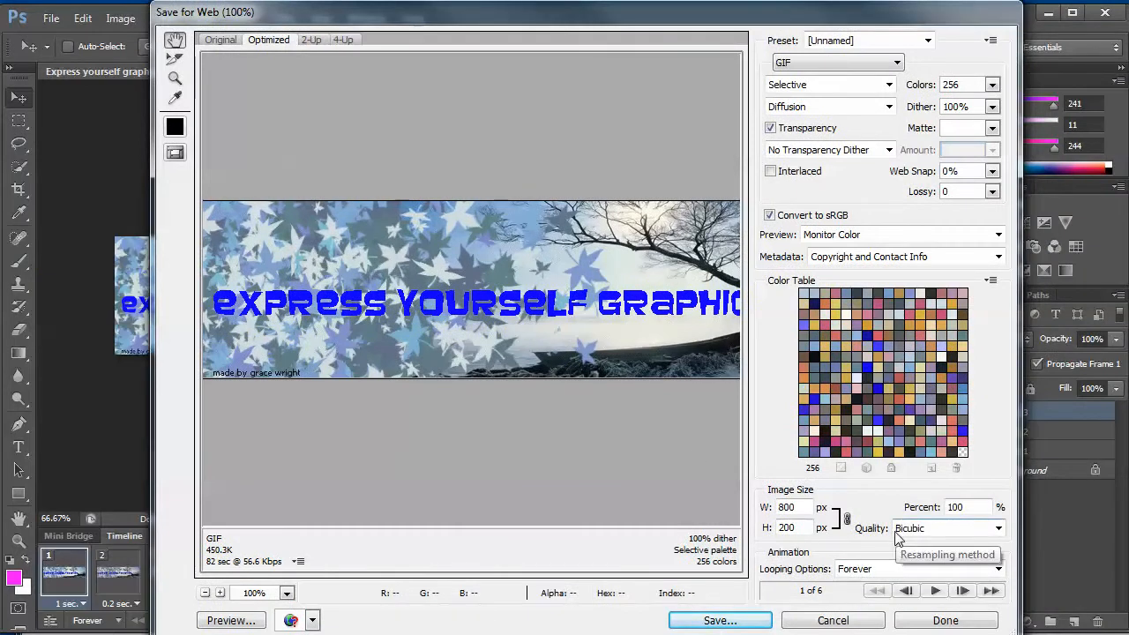
click(746, 622)
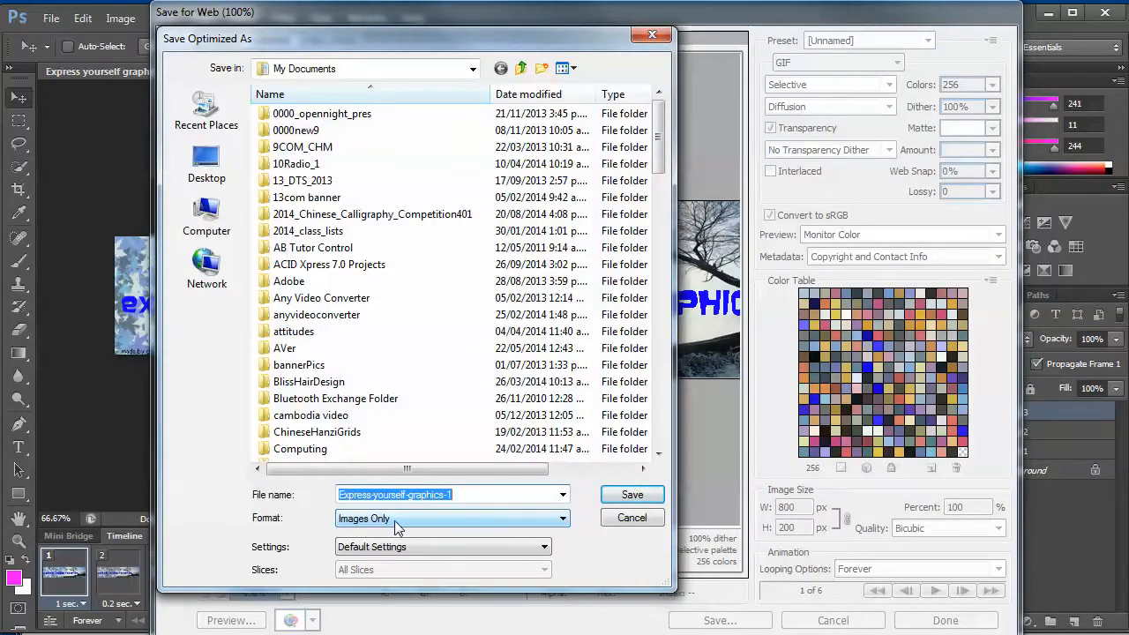
click(563, 520)
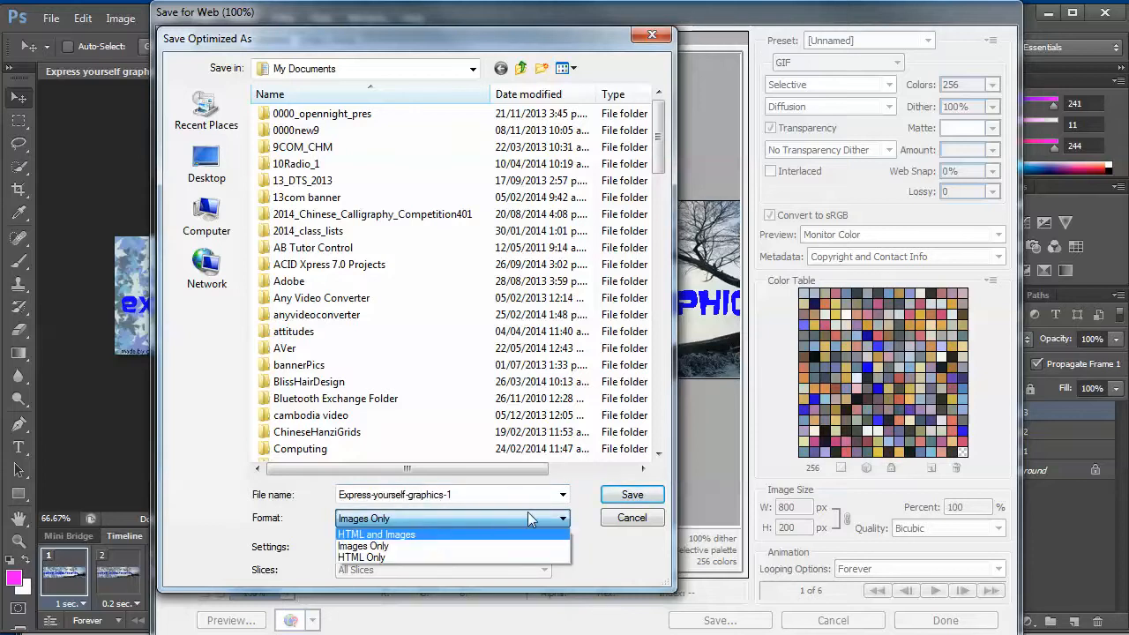
click(582, 527)
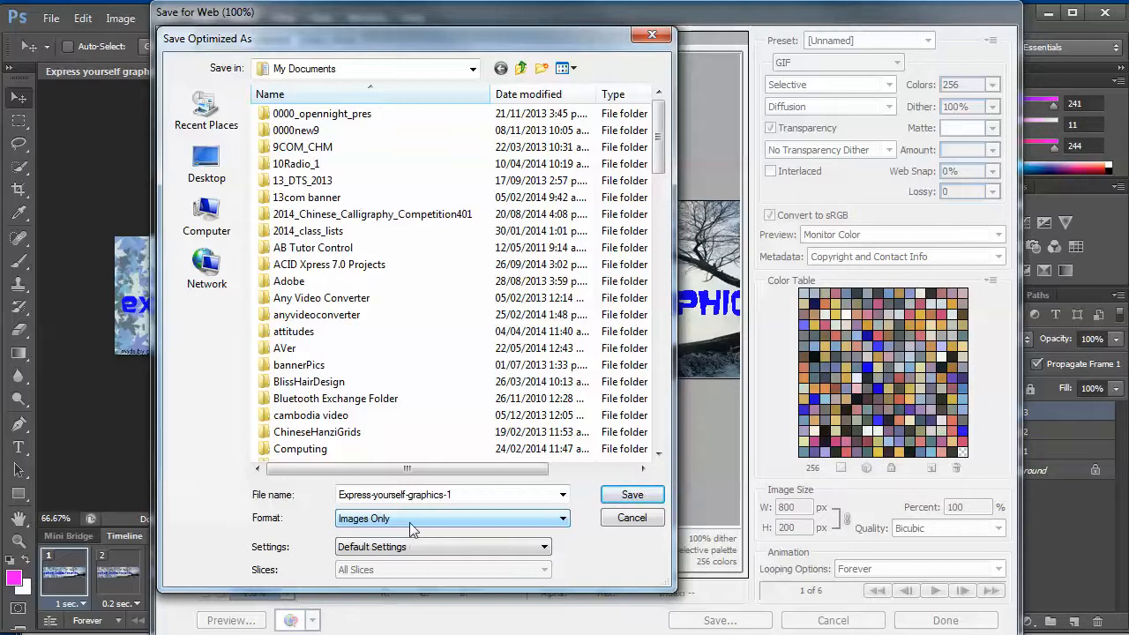
click(630, 520)
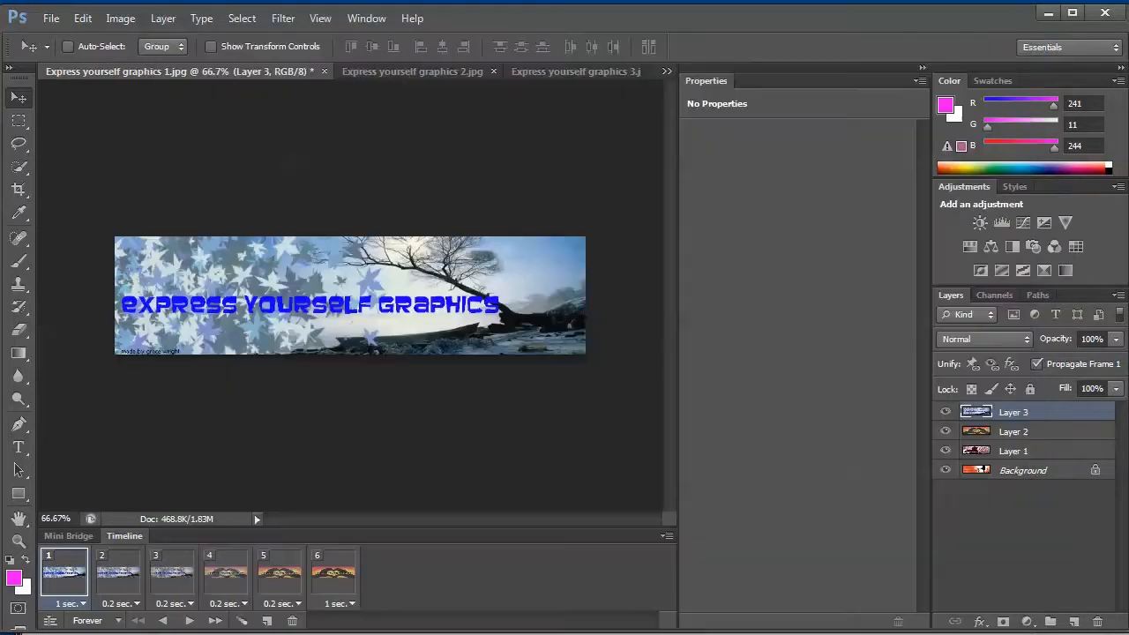